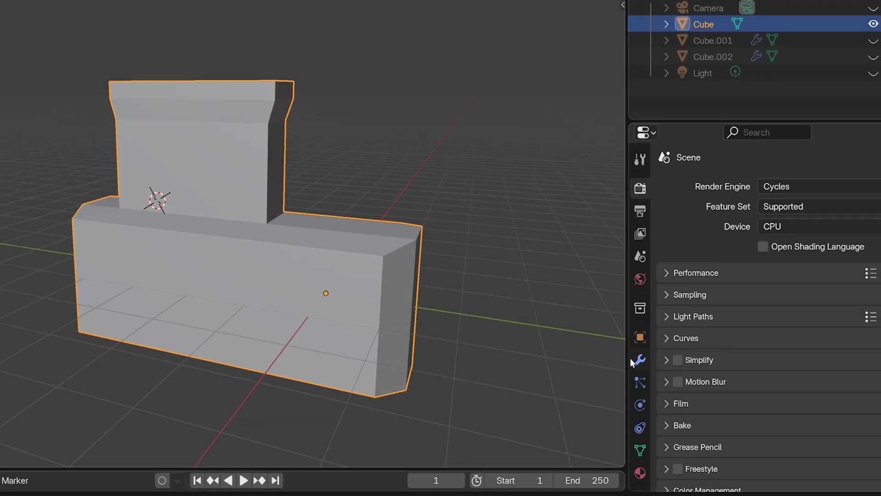
Step: Add a Bevel modifier to the Cube object
left_click(684, 382)
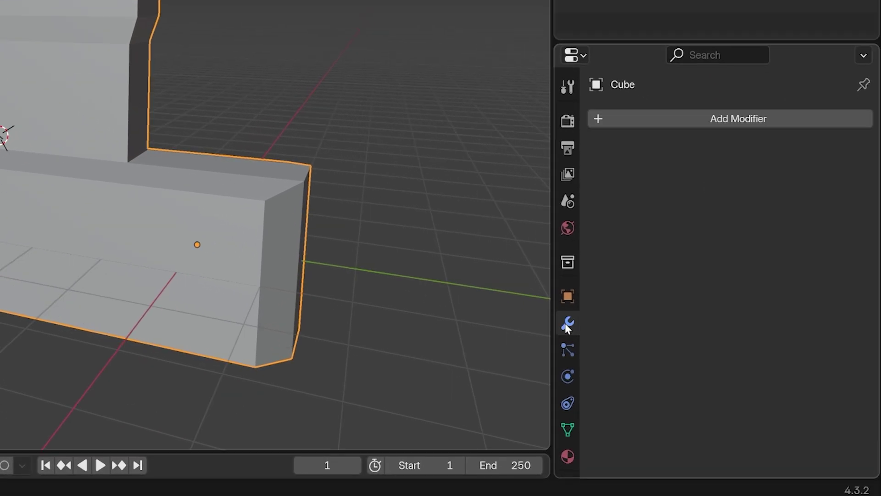
left_click(716, 119)
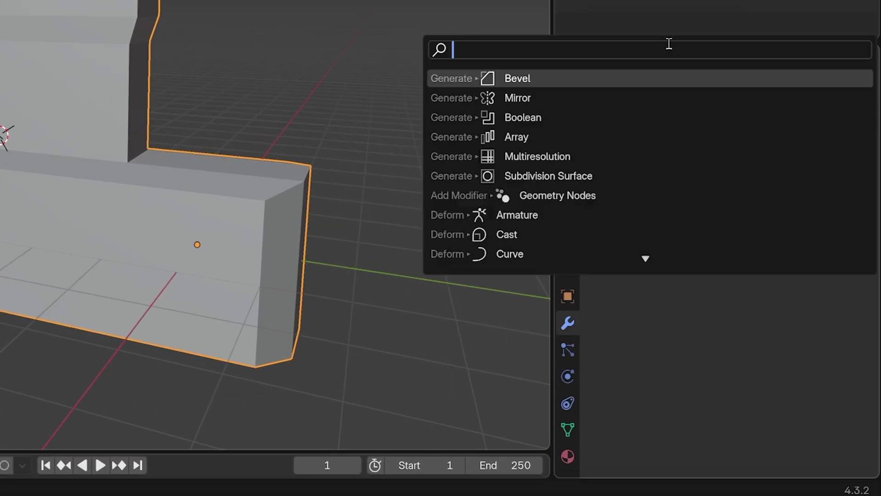
type("bevel")
mouse_move(659, 192)
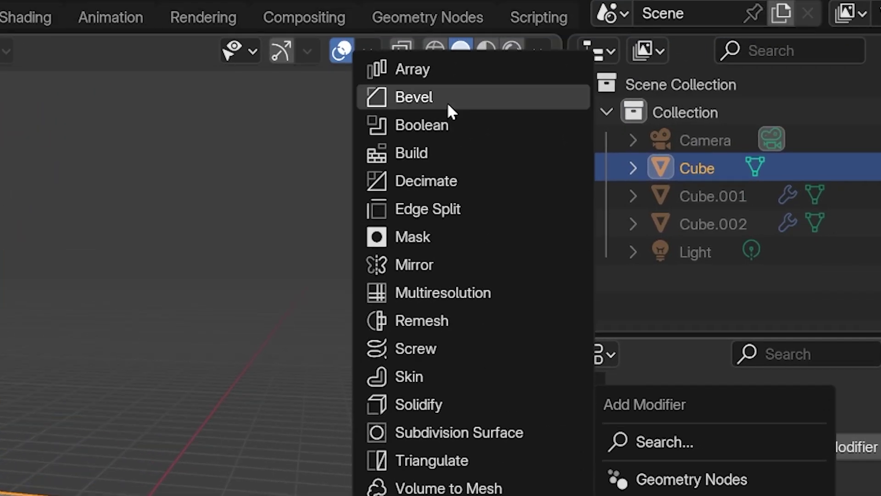
left_click(448, 104)
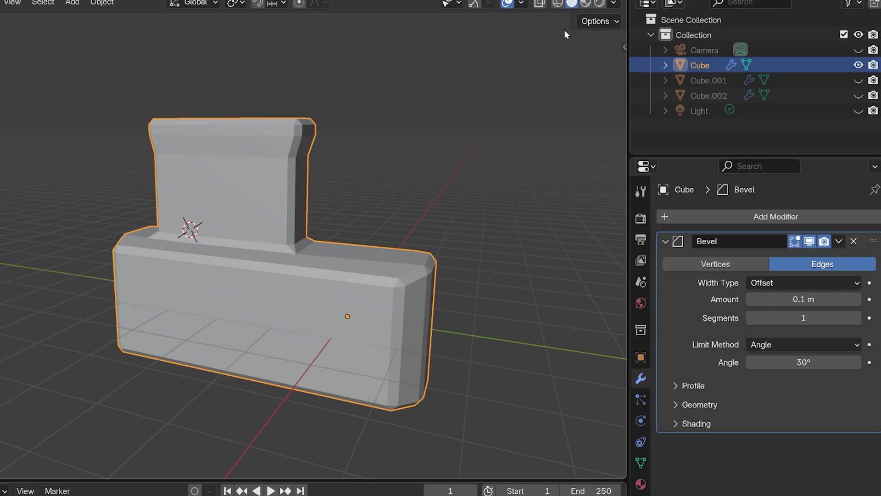
Step: Try the Bevel modifier on vertices and return it to edges
middle_click_drag(392, 210, 416, 228)
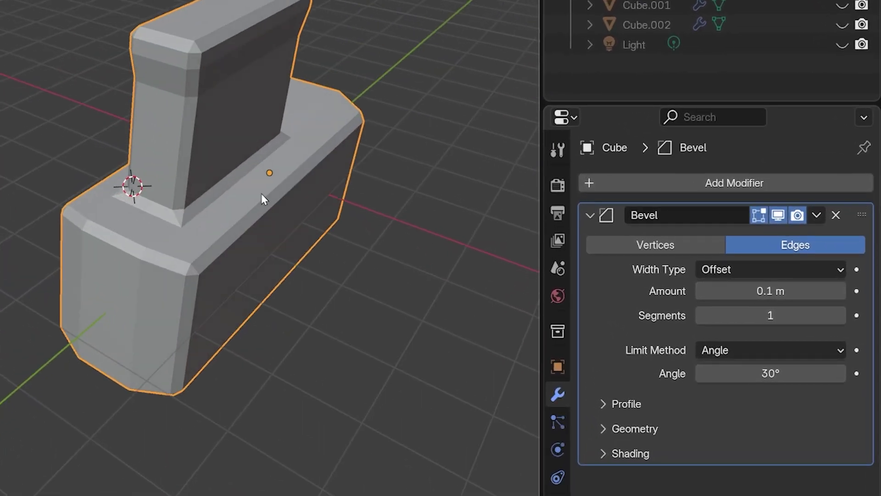
middle_click_drag(261, 194, 148, 186)
scroll(148, 187, "up", 3)
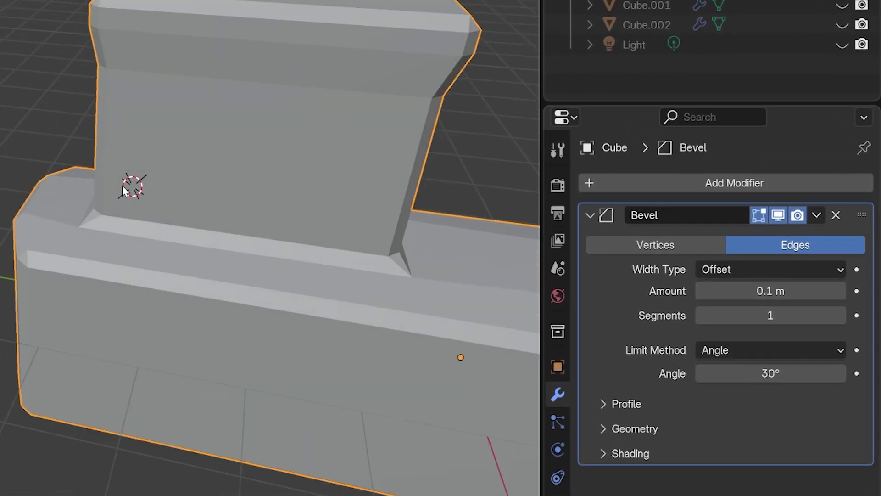
left_click(663, 248)
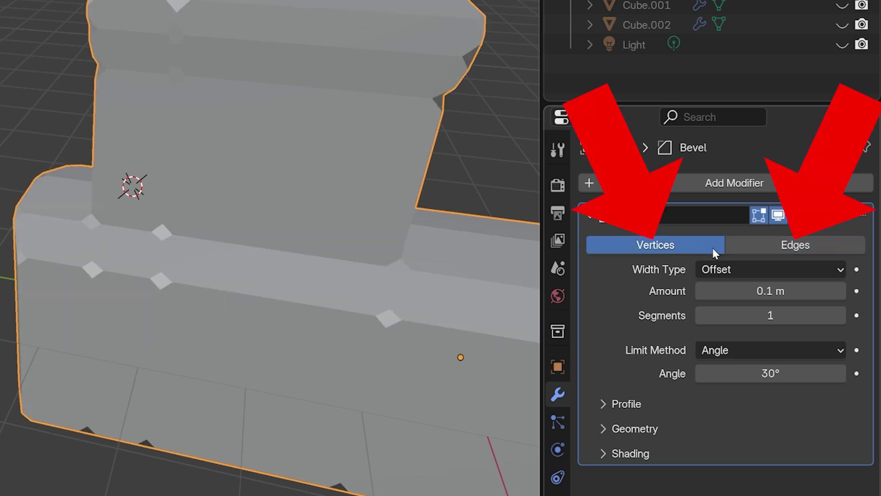
left_click(766, 246)
Step: Try the Width, Depth and Percent width types on the Bevel modifier
middle_click_drag(501, 280, 230, 238)
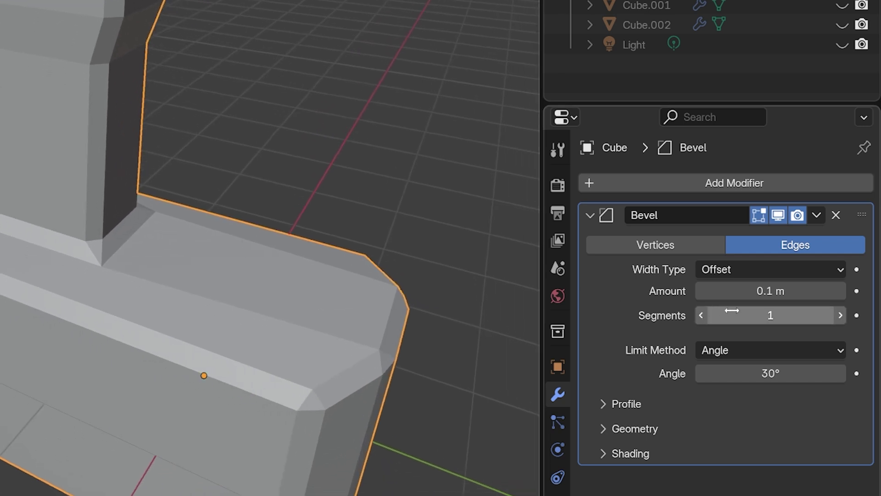
left_click(768, 270)
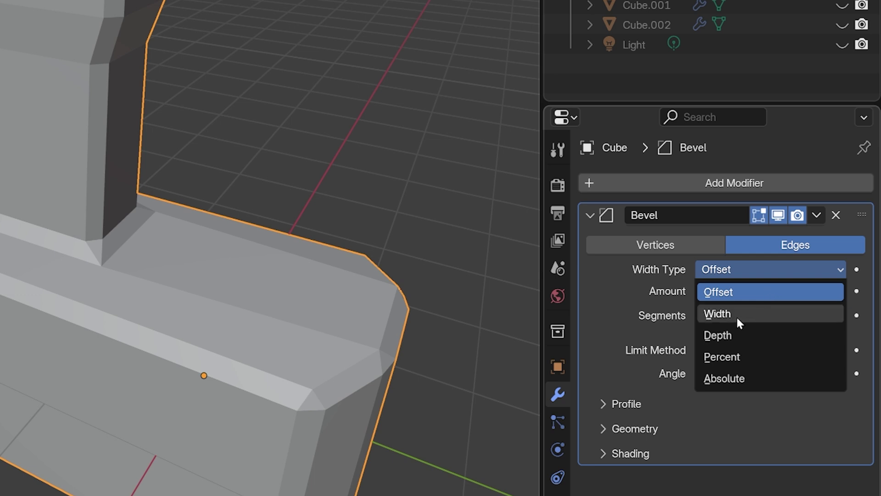
left_click(753, 314)
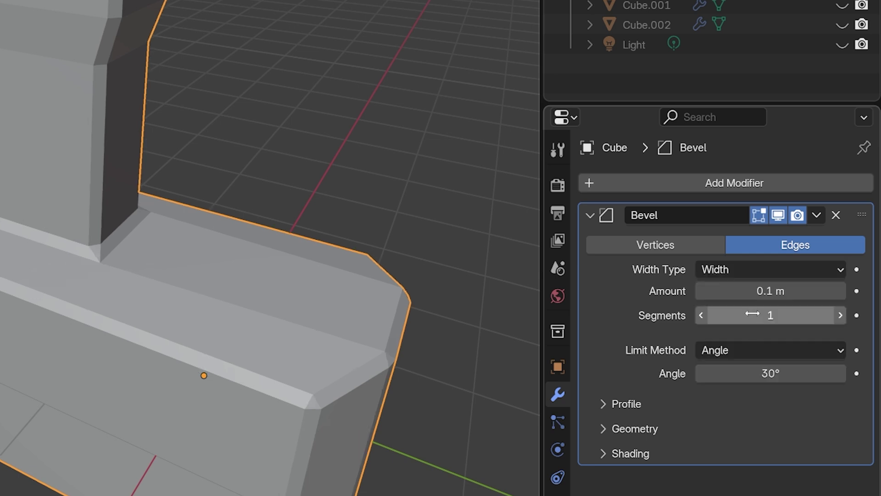
left_click(777, 268)
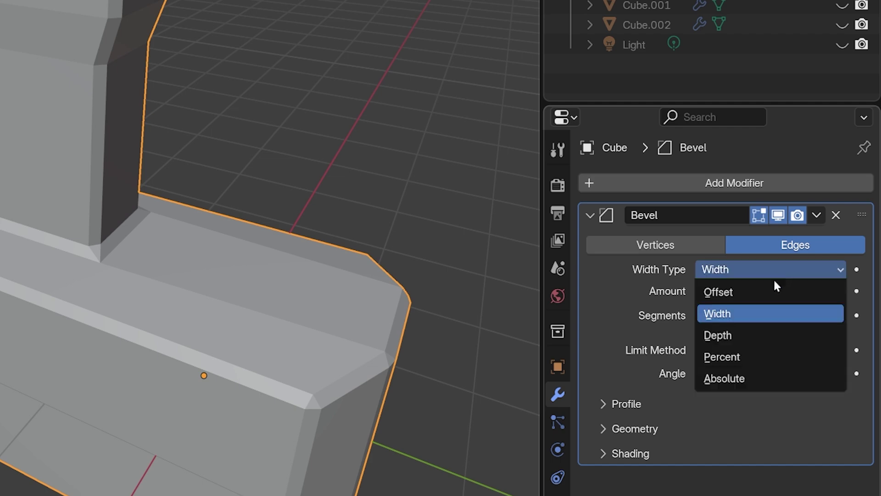
left_click(742, 338)
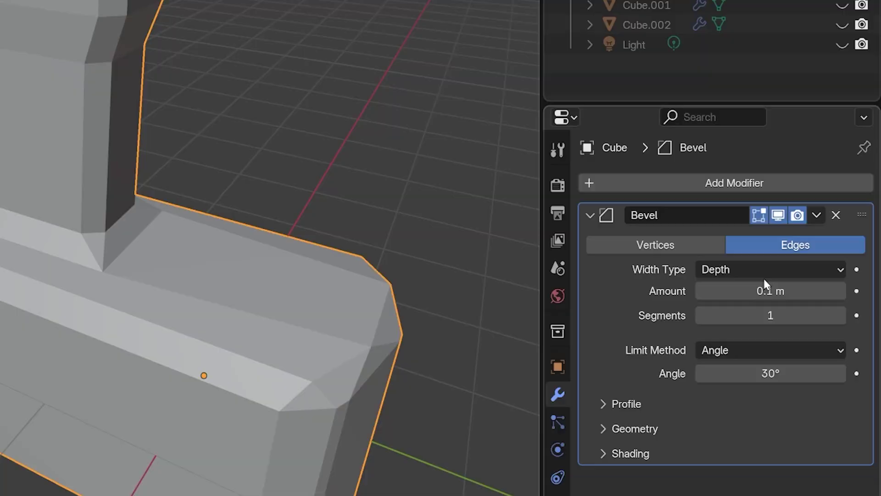
left_click(766, 269)
left_click(747, 355)
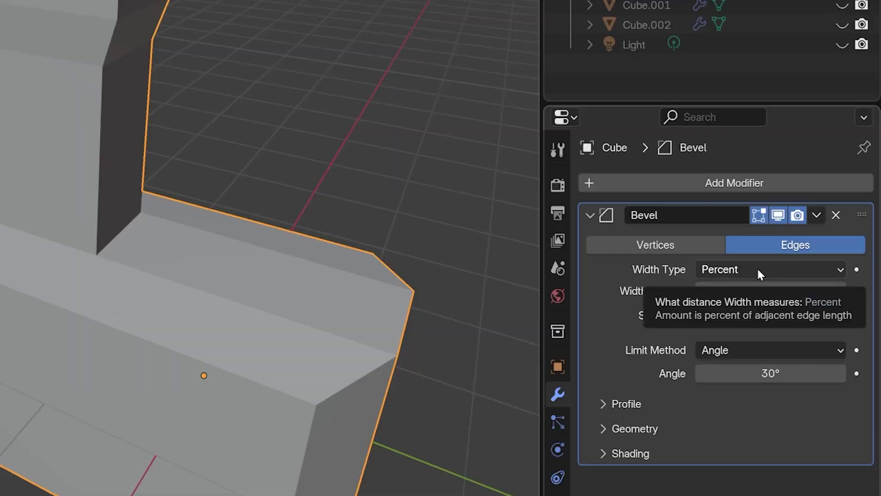
Step: Set the bevel's width type to Absolute and its amount to 0.06 m
left_click(758, 270)
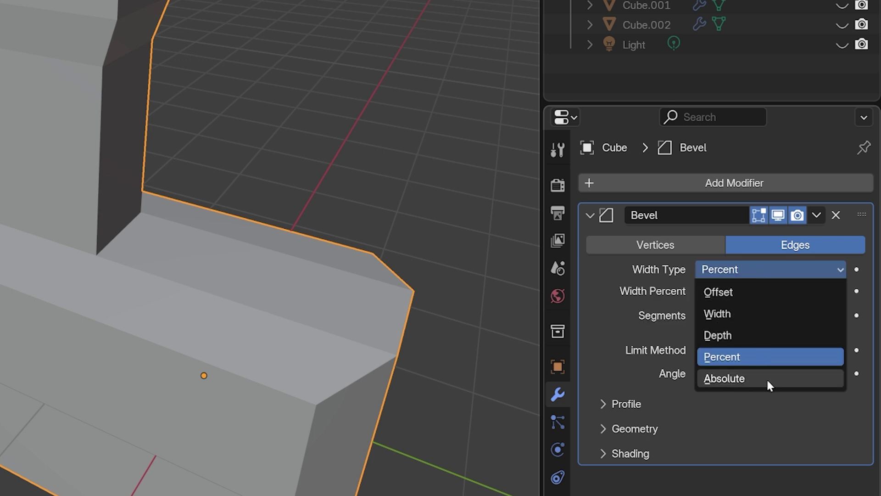
left_click(728, 380)
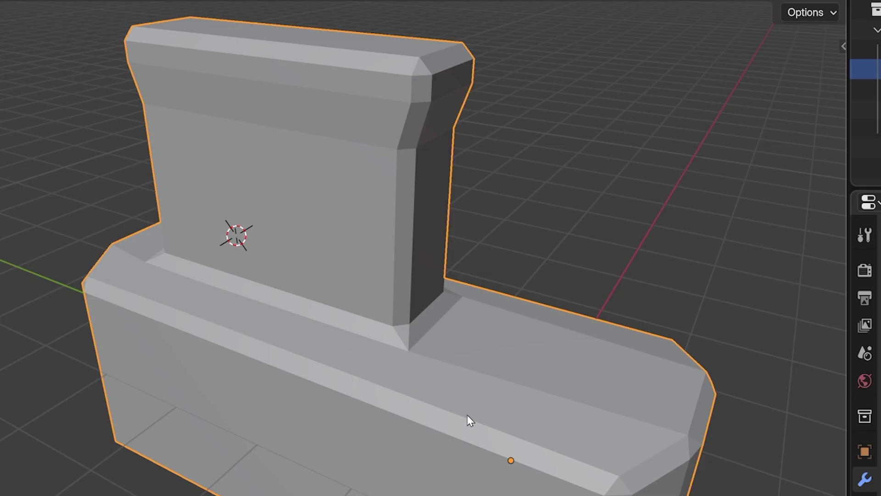
middle_click_drag(468, 420, 502, 420)
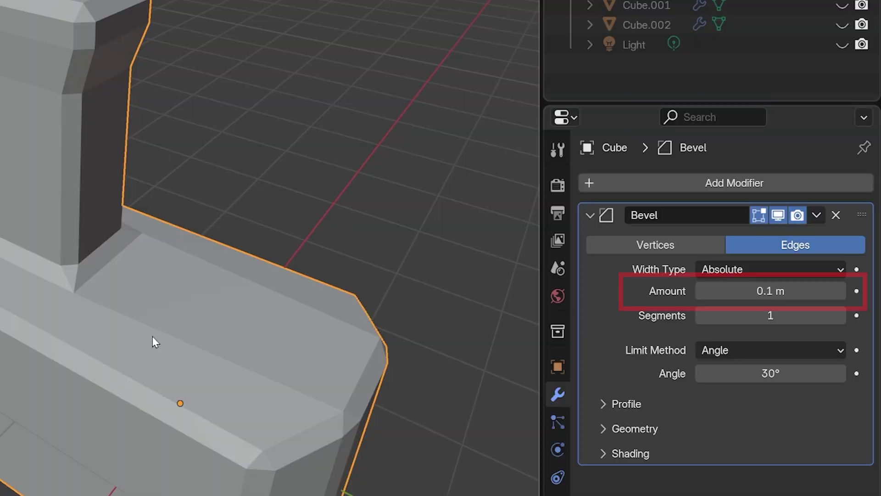
middle_click_drag(153, 336, 158, 331)
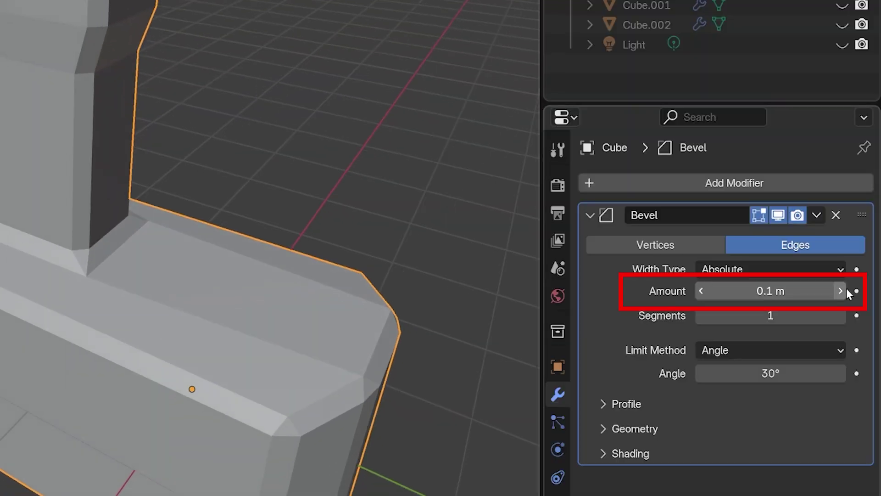
left_click_drag(843, 289, 857, 290)
mouse_move(775, 290)
left_mouse_down()
mouse_move(827, 291)
mouse_move(734, 291)
mouse_move(753, 291)
left_mouse_up()
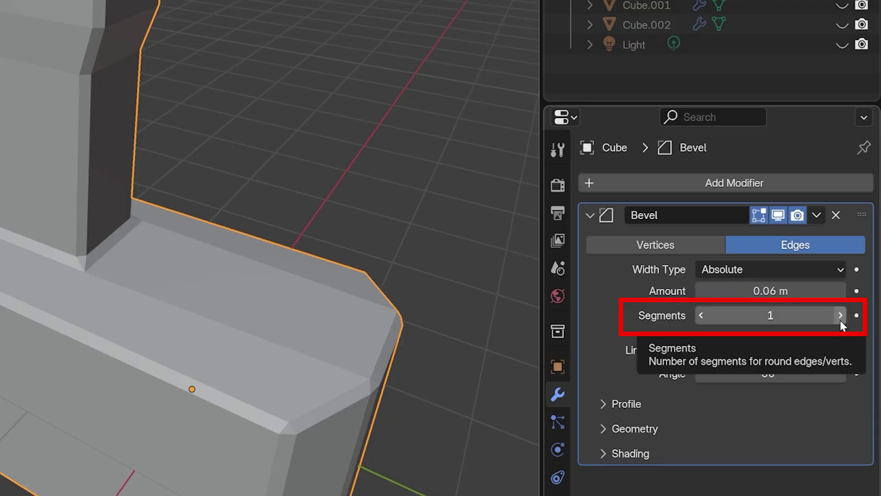
Step: Increase the bevel's segments to 6 to round the edges
scroll(79, 84, "up", 2)
middle_click_drag(79, 85, 83, 220)
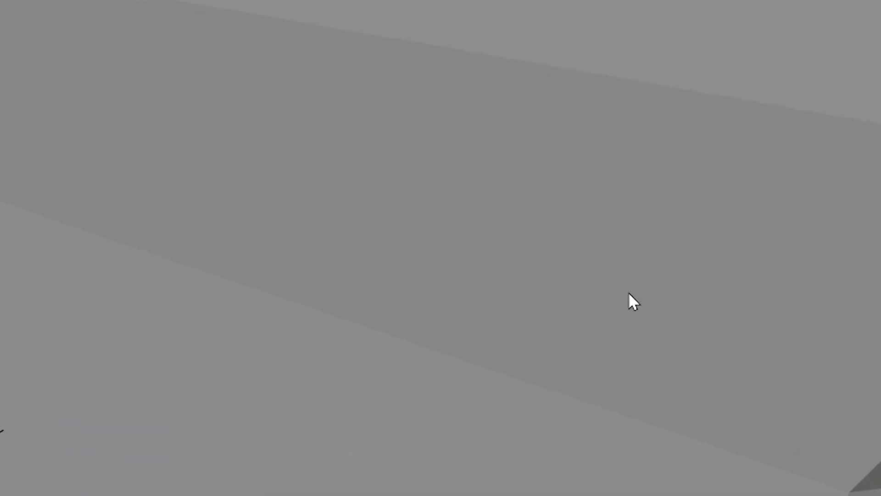
scroll(454, 304, "down", 4)
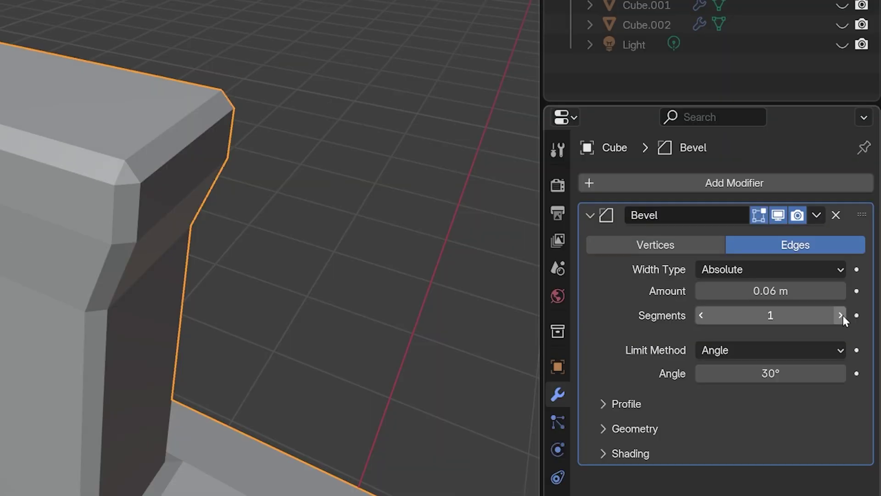
left_click(843, 315)
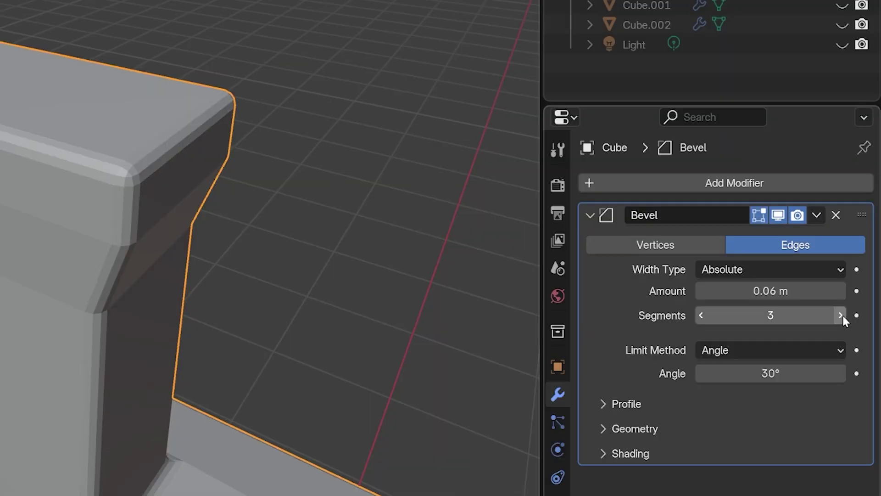
left_click(842, 315)
left_click(843, 315)
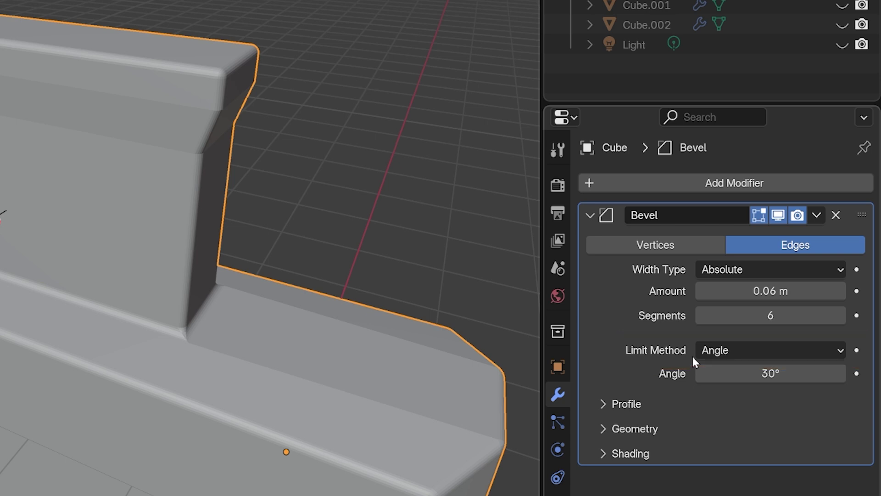
Step: Keep Angle as the bevel's limit method and try an angle threshold of 85°
left_click(744, 351)
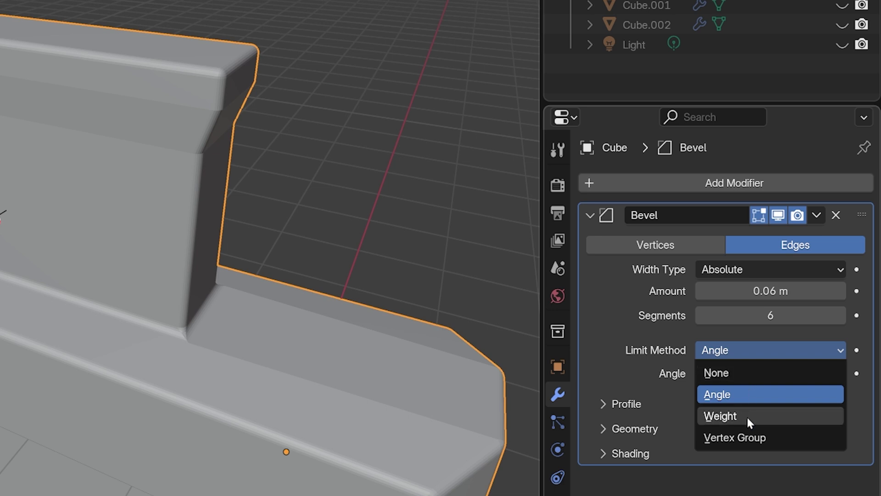
left_click(748, 394)
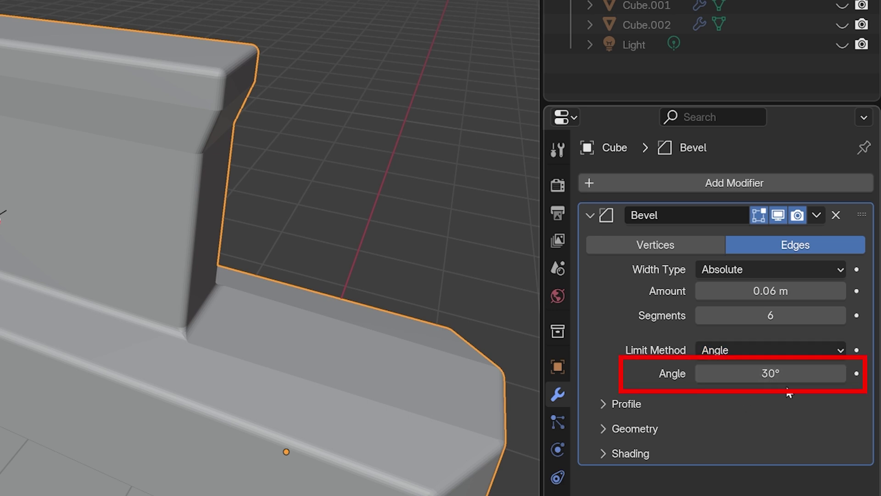
middle_click_drag(360, 375, 305, 321)
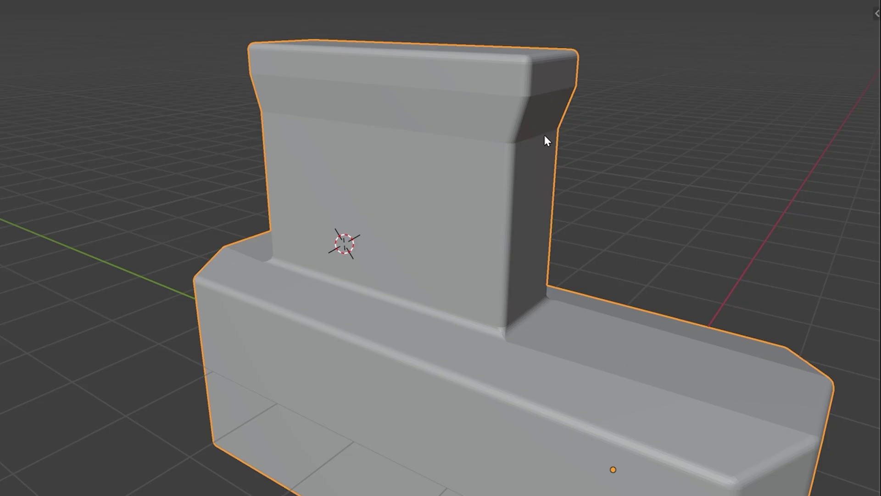
scroll(511, 139, "up", 3)
middle_click_drag(525, 139, 500, 203, "shift")
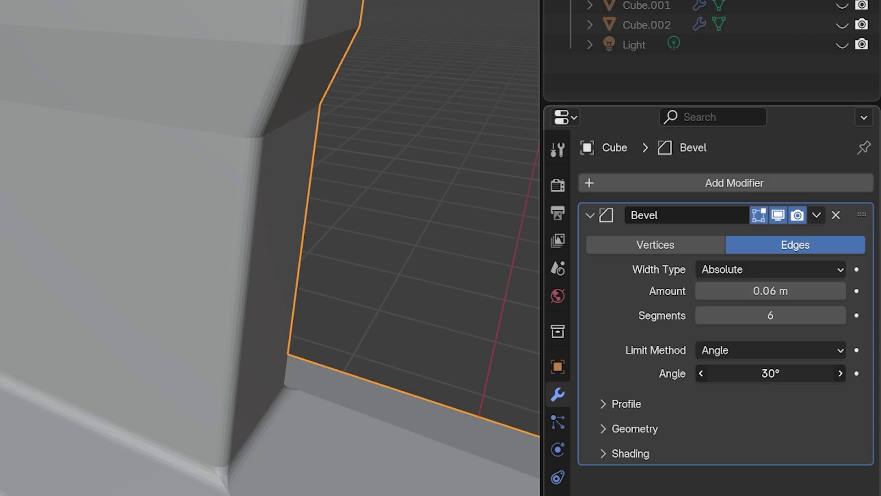
left_click(766, 374)
type("85")
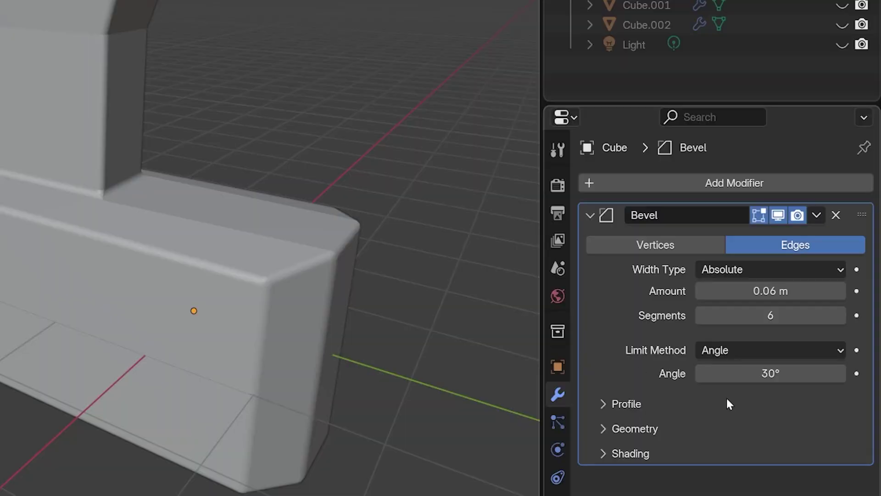
Step: Set the bevel's limit method to Weight and display the mesh's transform and edge data in Edit Mode
left_click(806, 349)
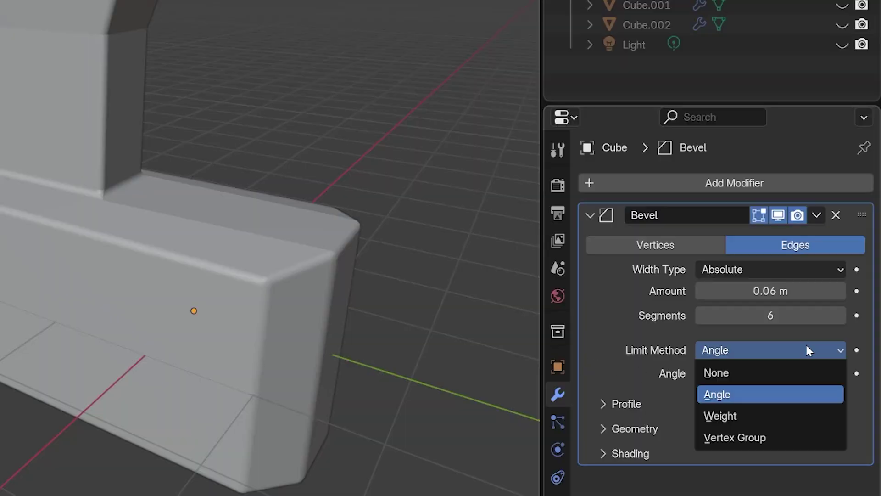
left_click(761, 416)
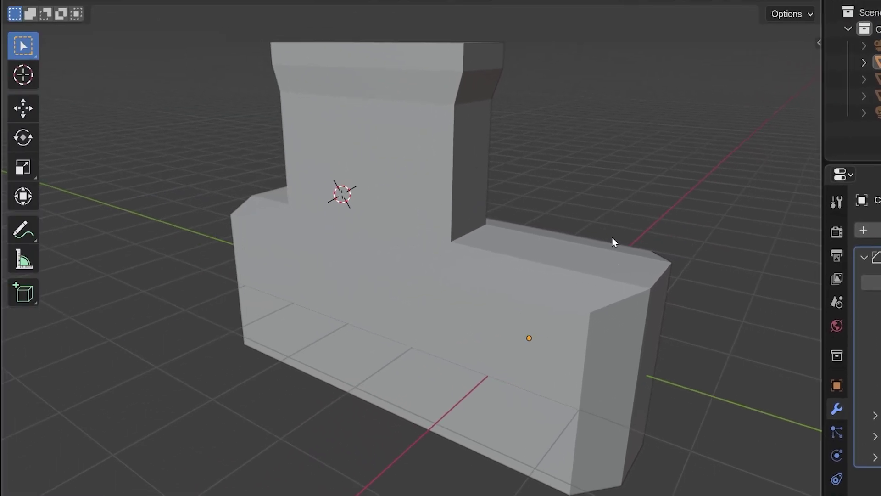
key("Tab")
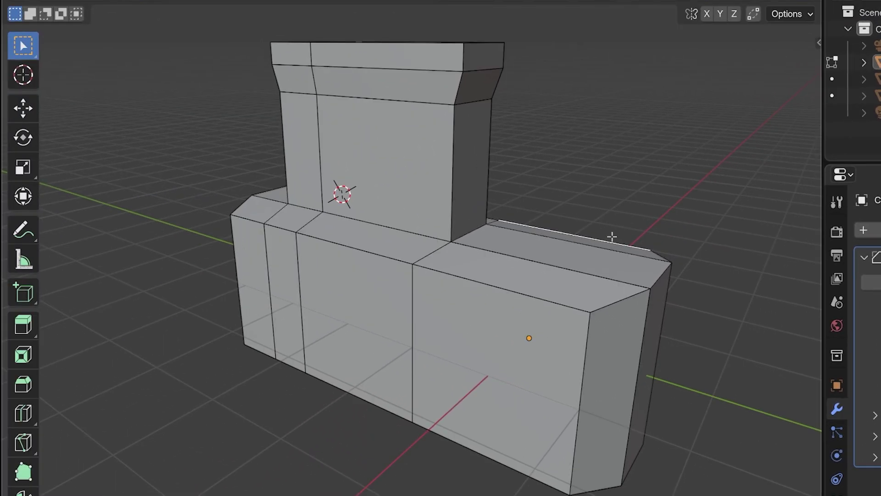
key("n")
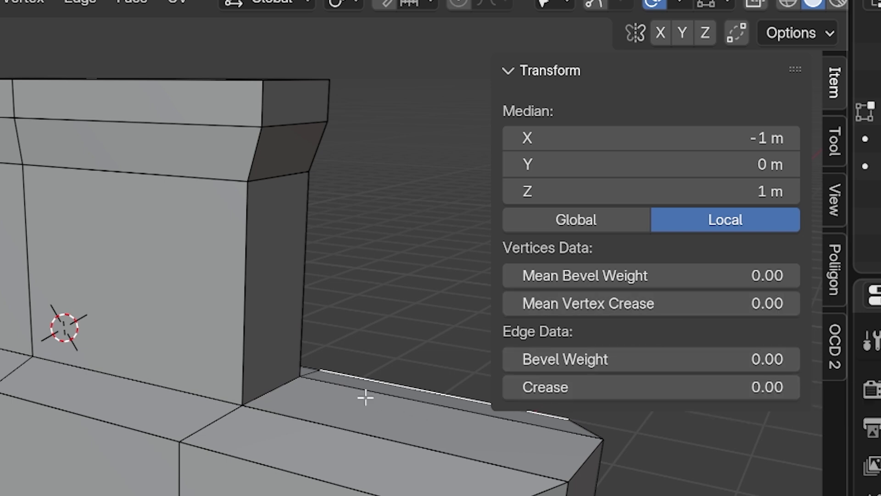
Step: Give all edges of the mesh a mean bevel weight of 1.00 and clear the selection
key("a")
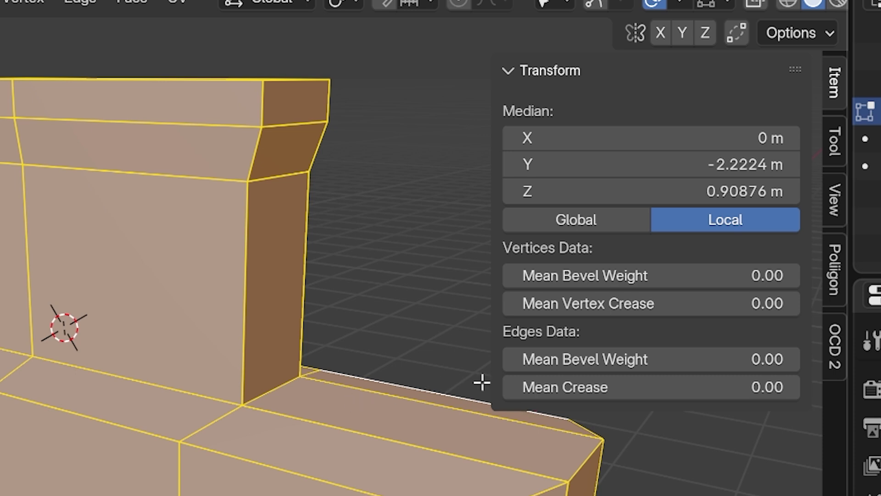
left_click_drag(545, 366, 546, 366)
left_click_drag(652, 359, 790, 359)
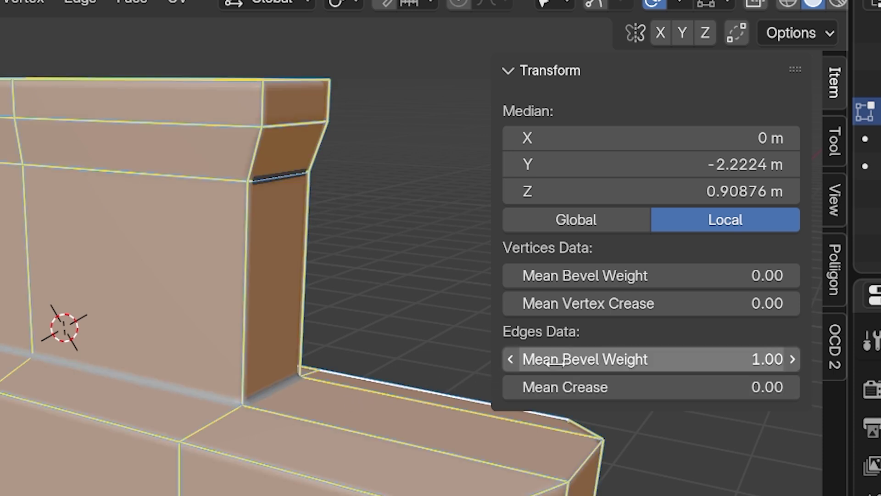
left_click(338, 325)
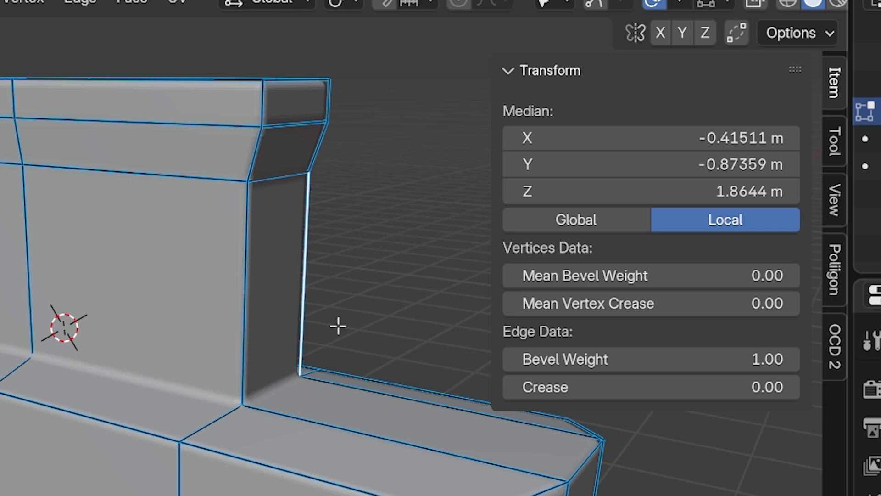
middle_click_drag(338, 387, 281, 442, "shift")
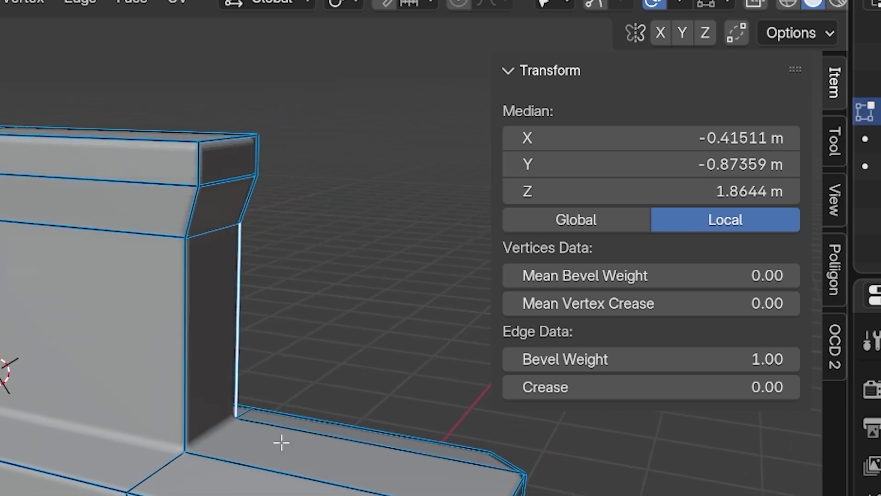
Step: Set the mean bevel weight to 0.00 on the edges around the upper block's base and return to Object Mode
key("Tab")
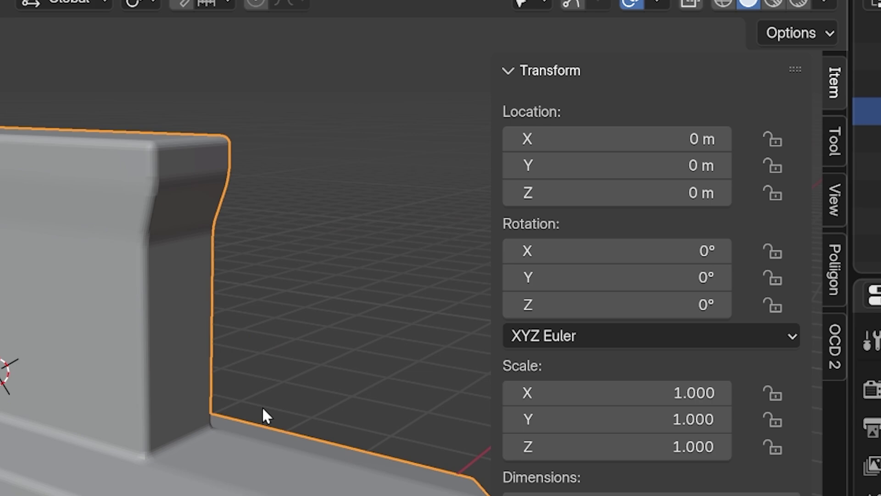
key("Tab")
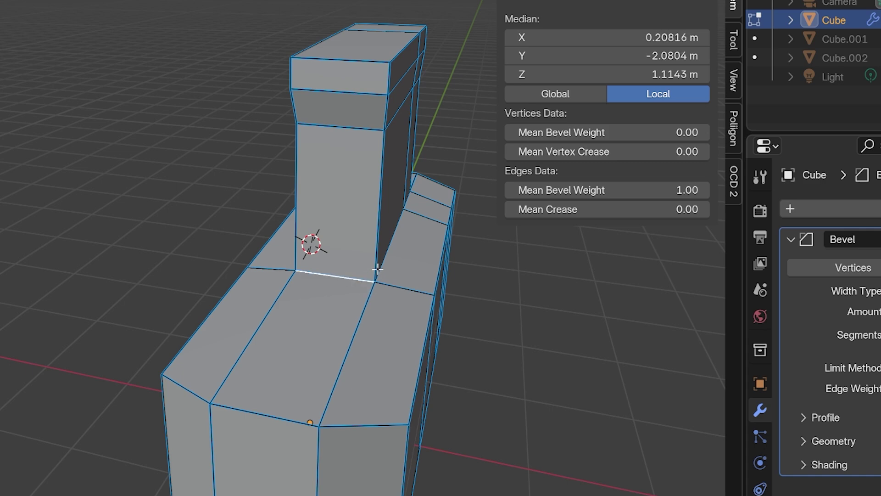
middle_click_drag(388, 252, 217, 274)
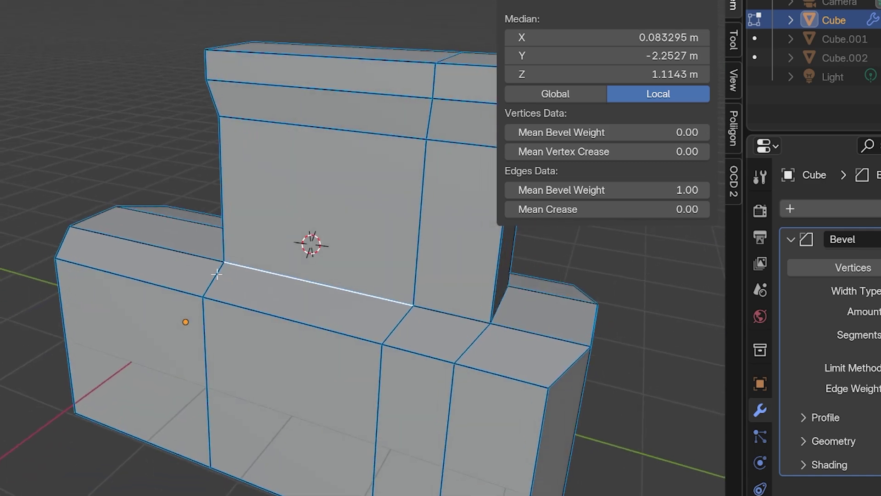
left_click(462, 317, "shift")
middle_click_drag(449, 337, 361, 332)
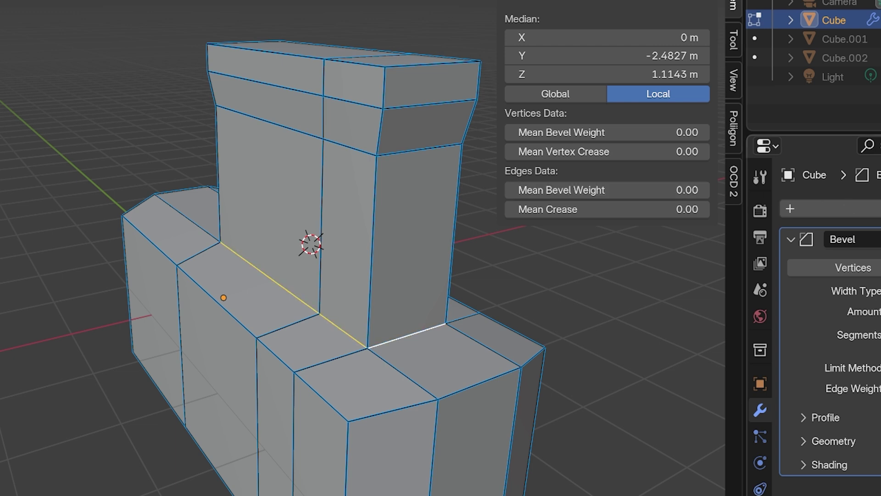
key("Tab")
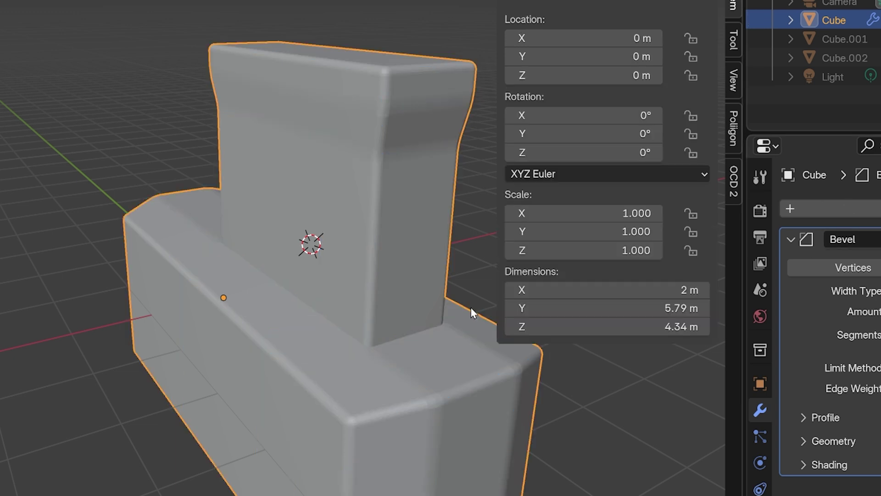
middle_click_drag(472, 311, 209, 350)
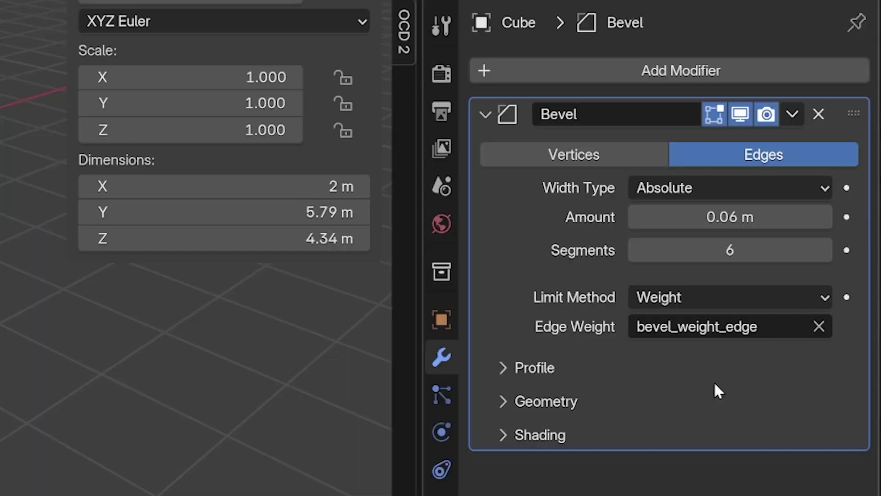
Step: Expand the bevel's Profile settings and look through its Geometry options
left_click(503, 368)
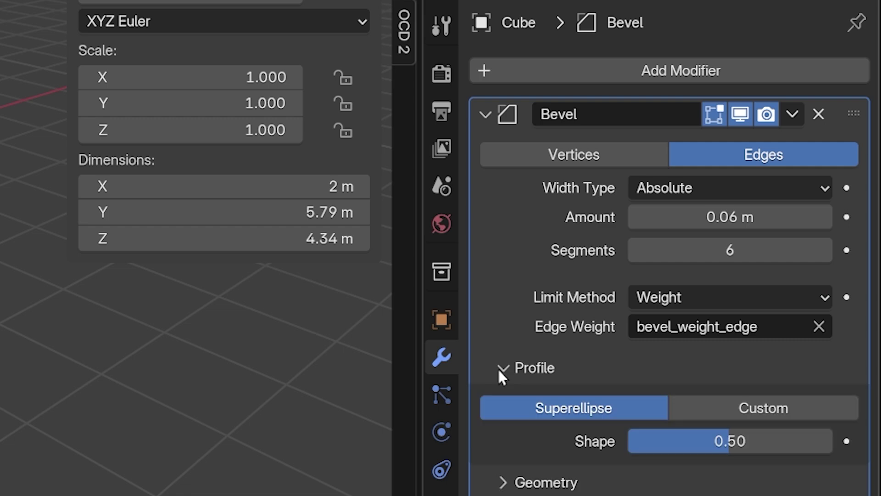
scroll(498, 467, "down", 5)
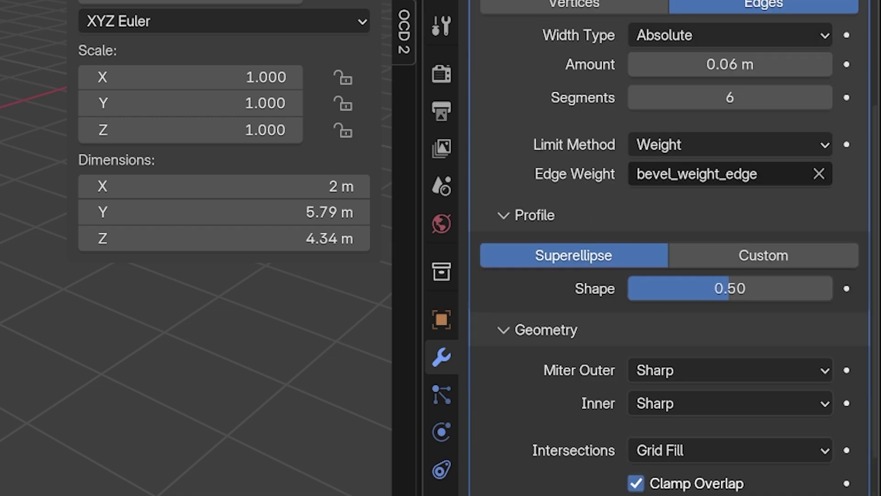
scroll(495, 471, "down", 5)
scroll(496, 249, "up", 5)
left_click(503, 331)
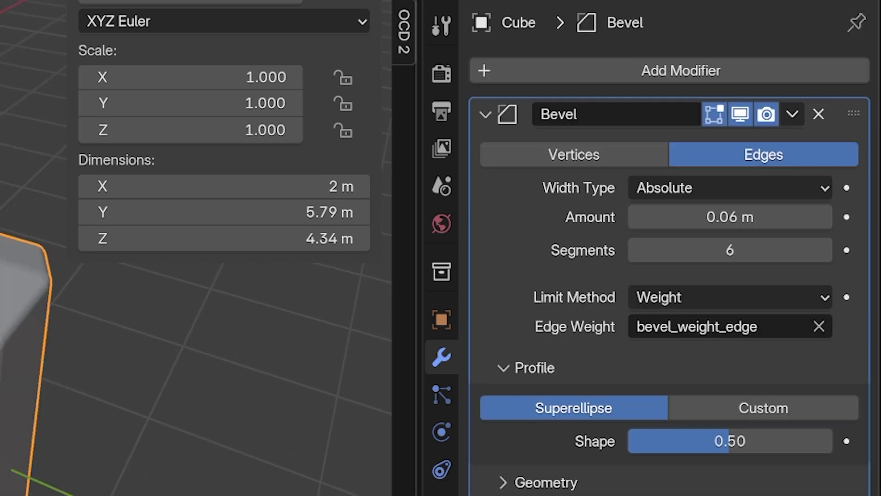
Step: Hide the transform data, switch the bevel profile to Custom and reshape the curve by moving its upper control point
key("n")
left_click(767, 409)
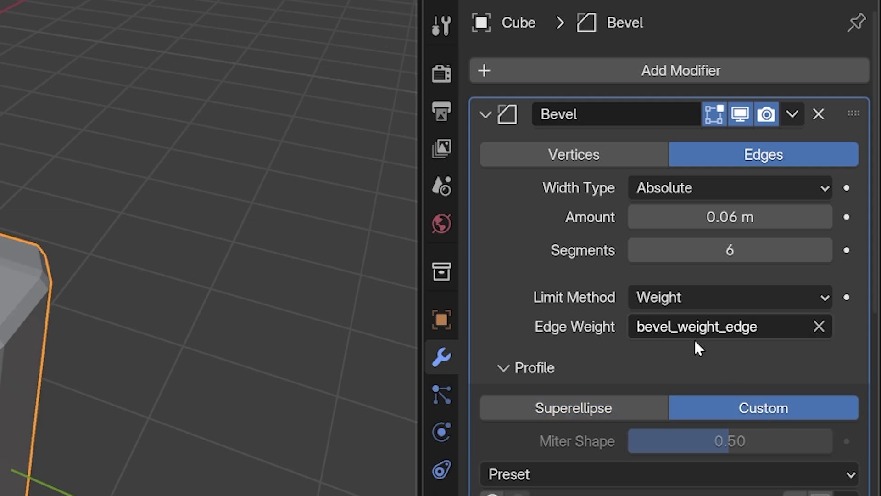
scroll(691, 339, "down", 10)
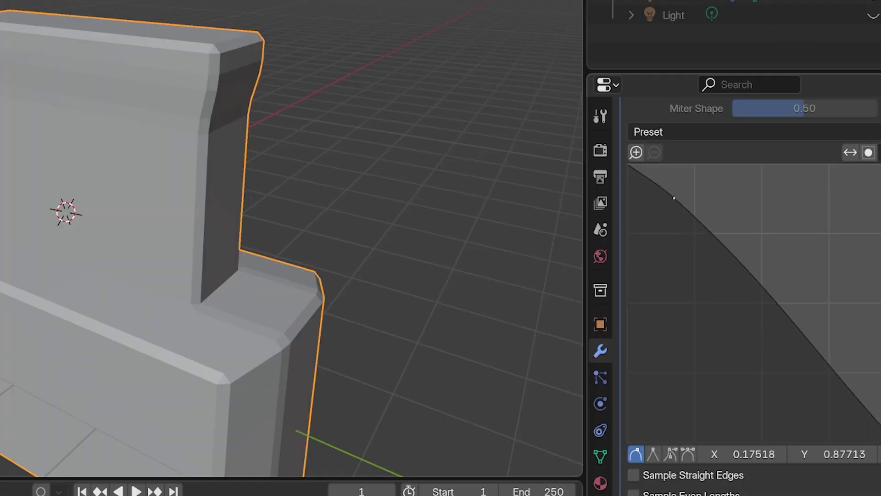
left_click_drag(675, 198, 707, 233)
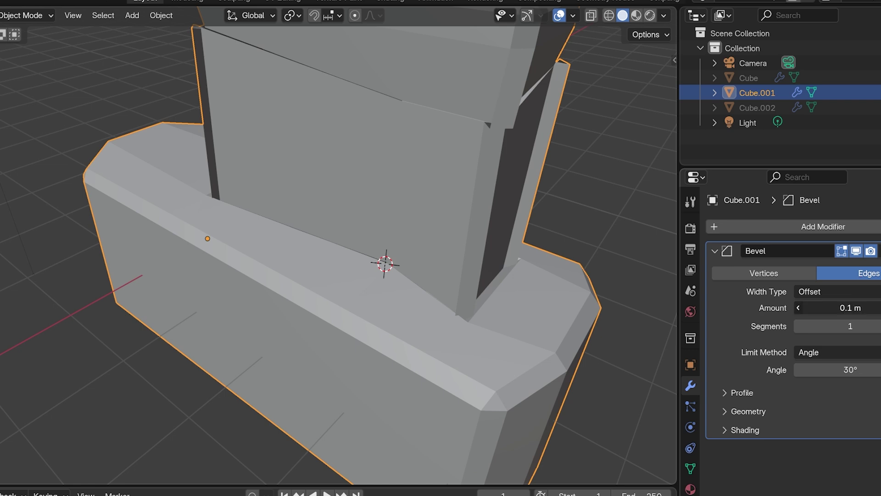
mouse_move(849, 307)
left_mouse_down()
mouse_move(870, 308)
mouse_move(849, 308)
left_mouse_up()
middle_click_drag(497, 270, 505, 308)
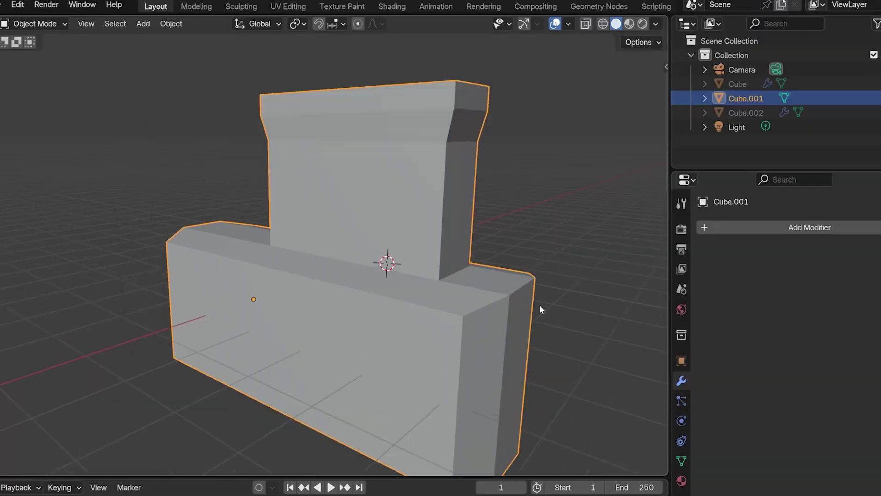
Step: Add a Bevel modifier to the Cube.001 mesh and set its amount to about 0.123 m
left_click(722, 228)
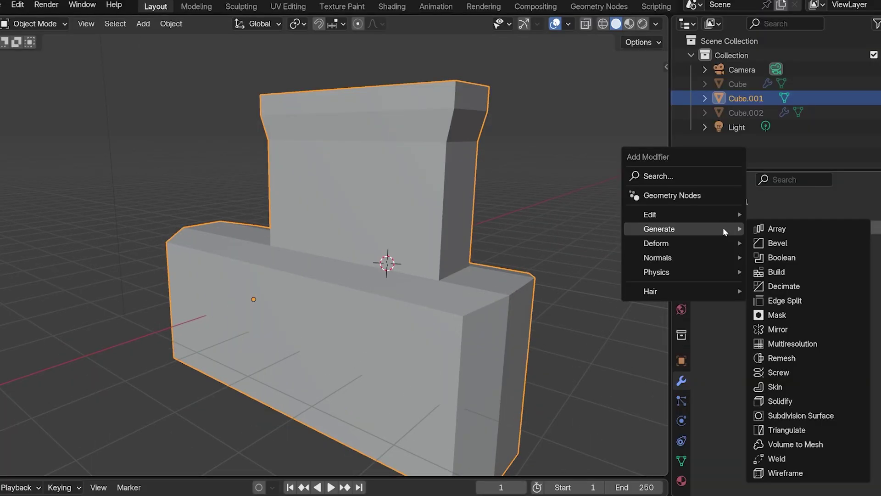
left_click(672, 177)
left_click(660, 203)
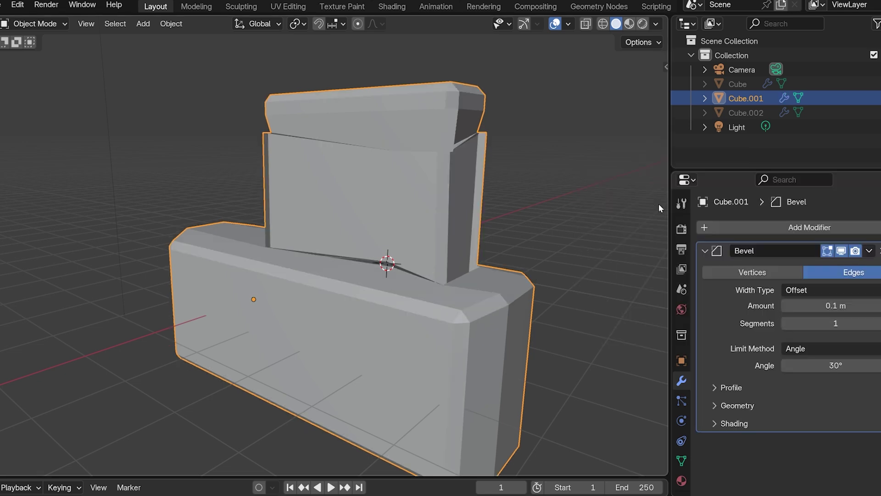
middle_click_drag(439, 193, 445, 231)
scroll(444, 231, "up", 2)
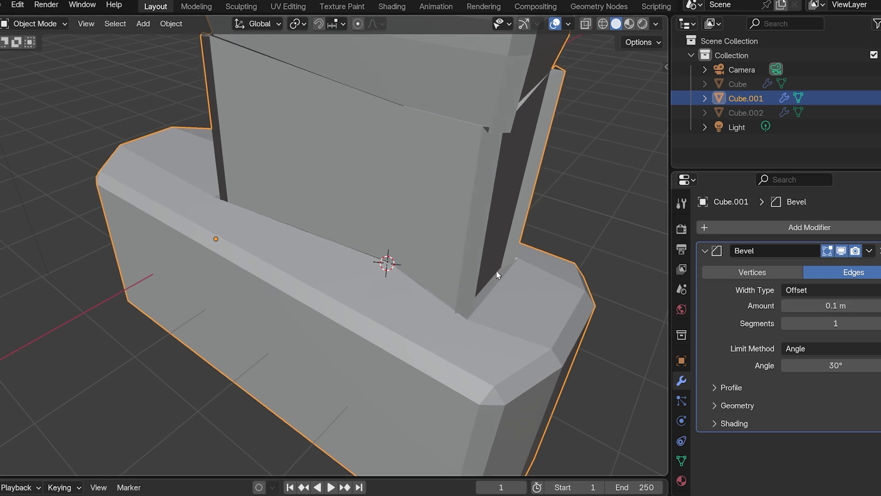
scroll(419, 304, "up", 2)
scroll(420, 304, "down", 1)
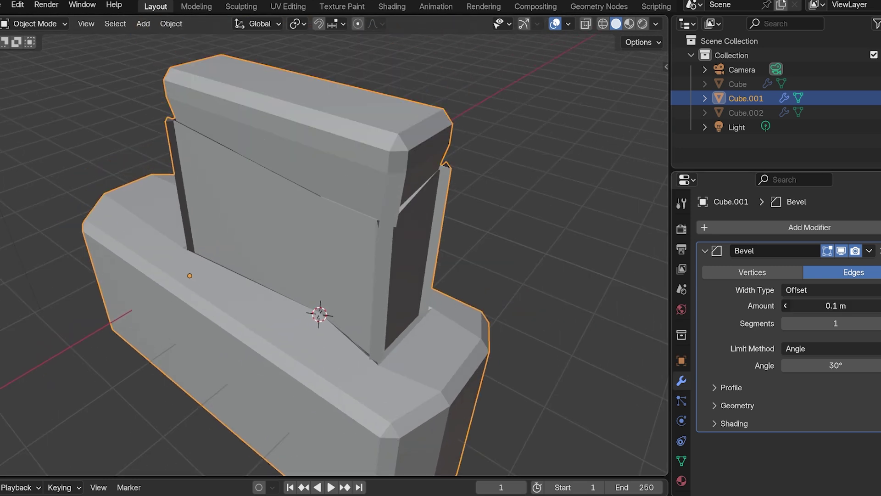
left_click_drag(836, 306, 818, 305)
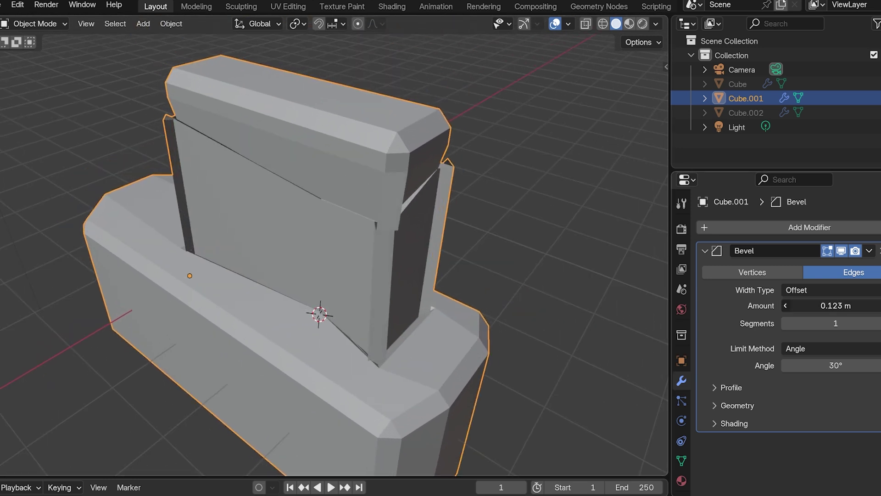
Step: Select all of the mesh in Edit Mode and enable the Face Orientation overlay to check its normals
middle_click_drag(305, 224, 347, 232)
key("Tab")
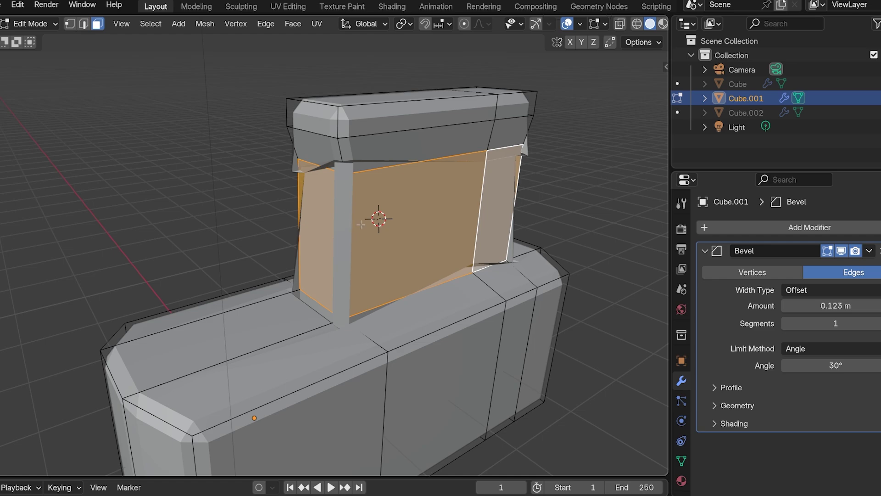
key("a")
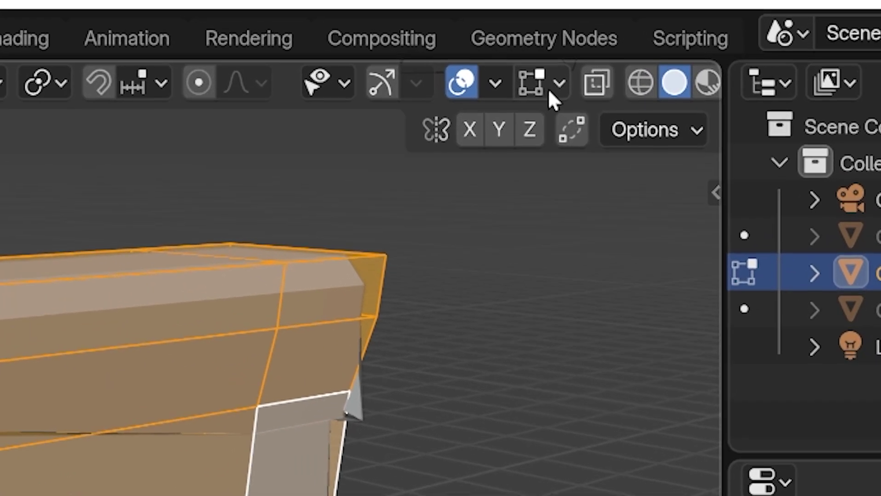
left_click(581, 24)
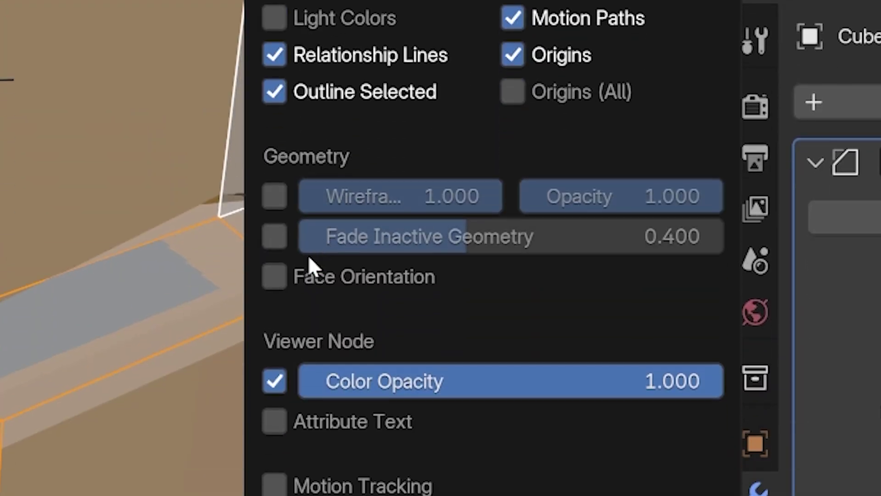
left_click(274, 267)
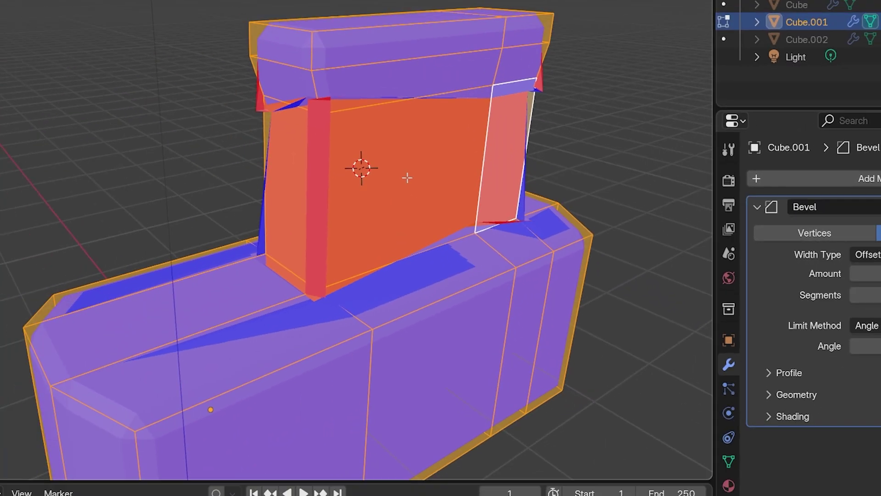
middle_click_drag(327, 162, 390, 165)
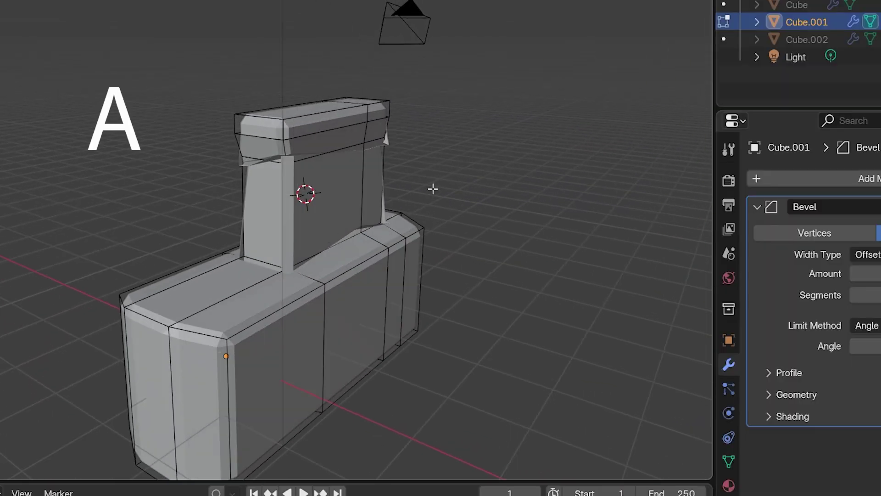
Step: Select the whole mesh, recalculate its normals and return to Object Mode
key("a")
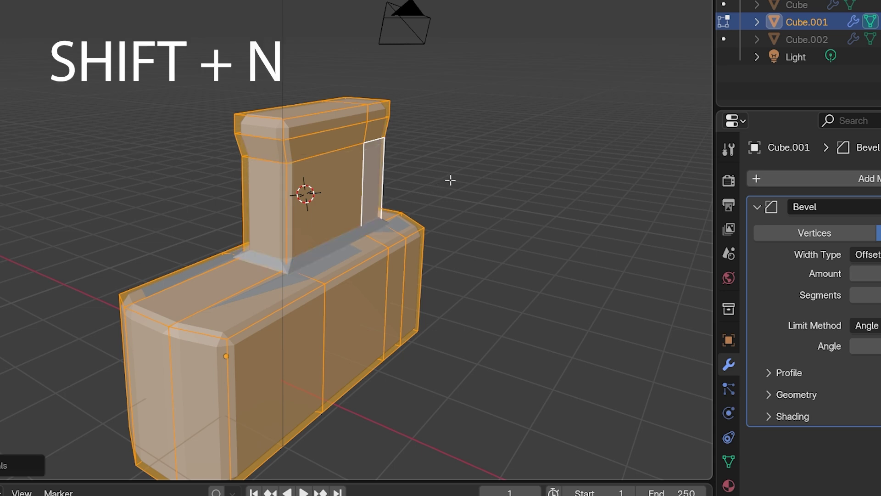
key("Tab")
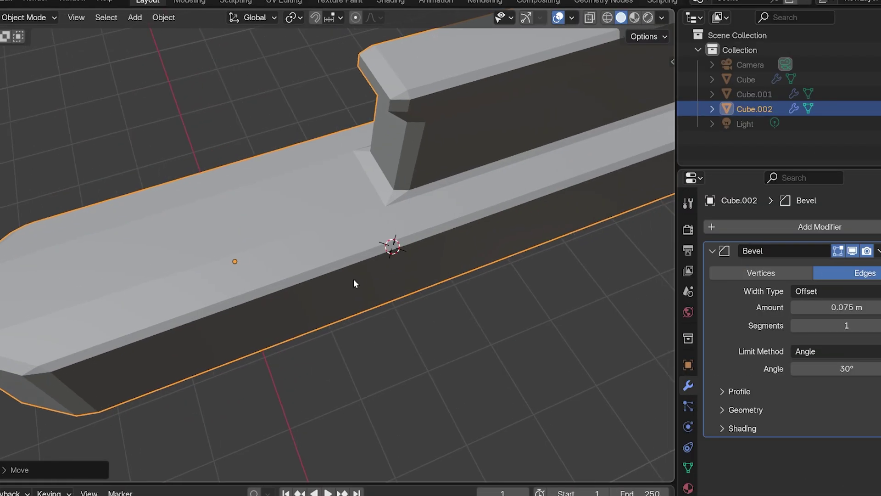
Step: Stretch the Cube.002 mesh along the global Y axis to about 25 m and inspect its bevels
scroll(354, 283, "down", 3)
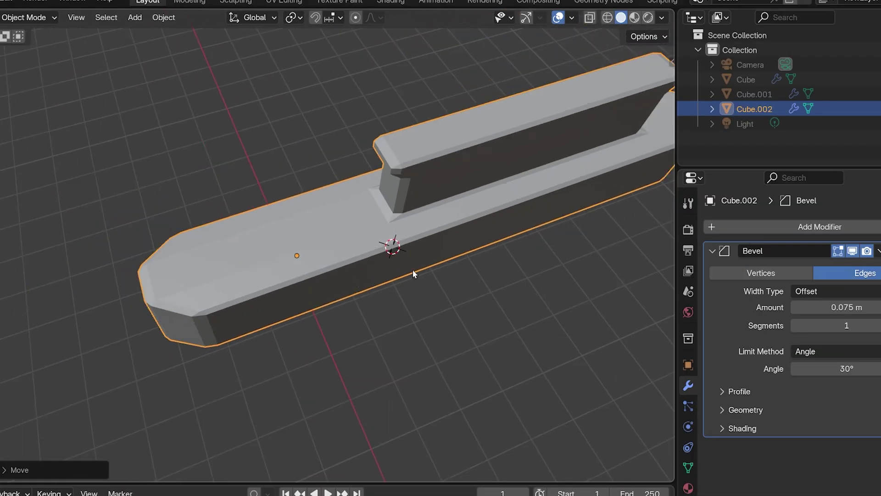
key("s")
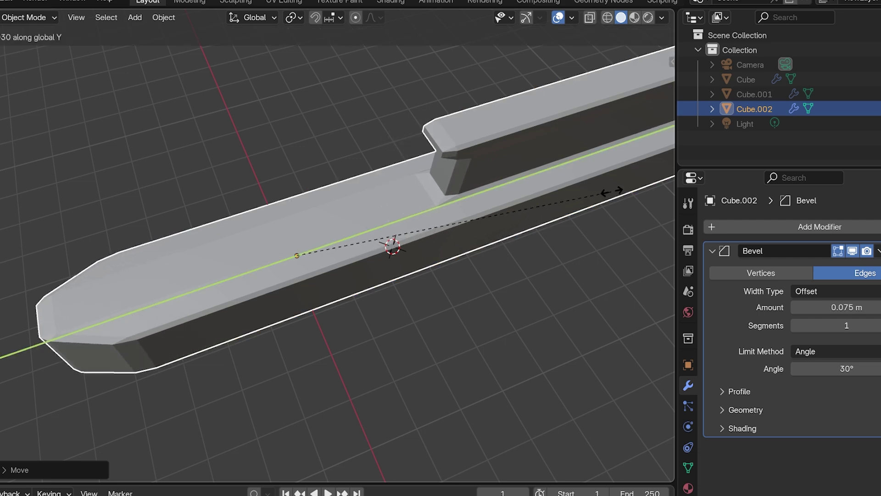
left_click(645, 181)
scroll(413, 284, "up", 3)
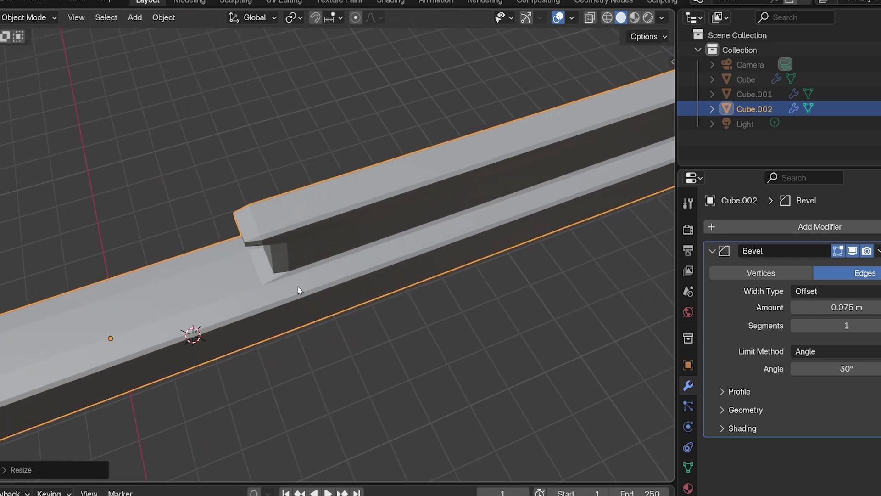
middle_click_drag(298, 289, 350, 240)
scroll(322, 230, "up", 3)
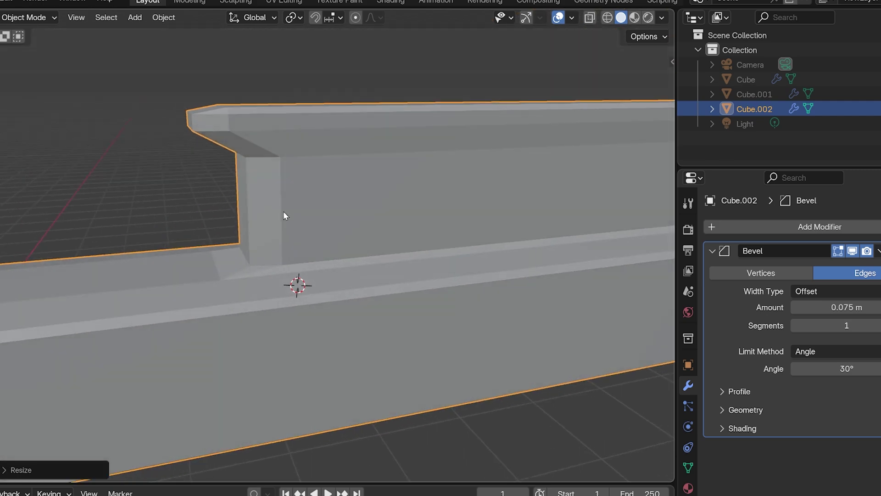
middle_click_drag(284, 216, 398, 218)
scroll(251, 248, "down", 1)
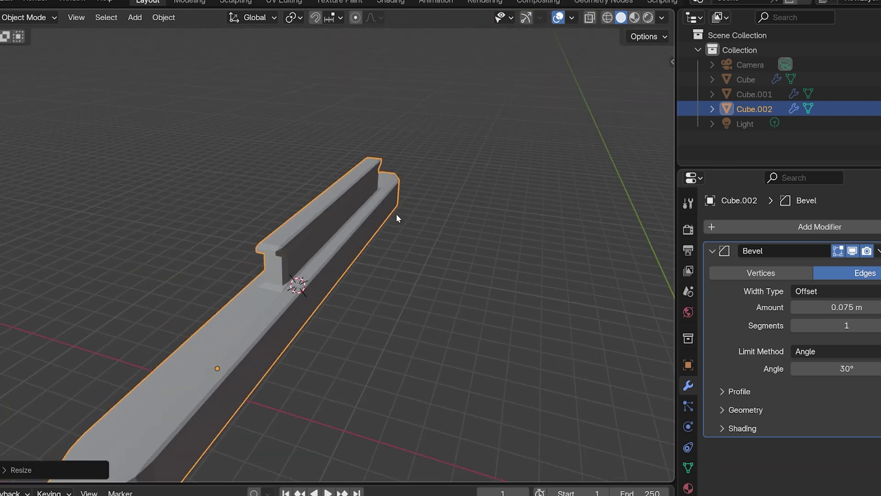
Step: Display the stretched mesh's transform values and apply its scale
key("n")
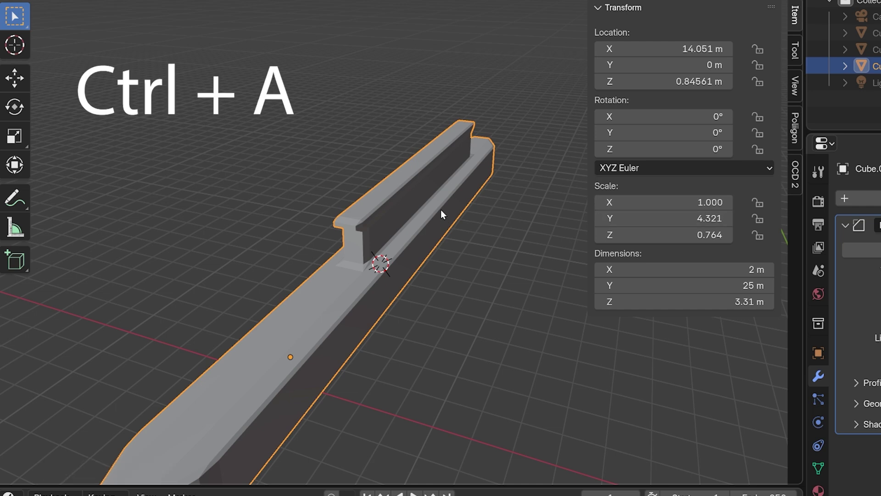
key("ctrl+a")
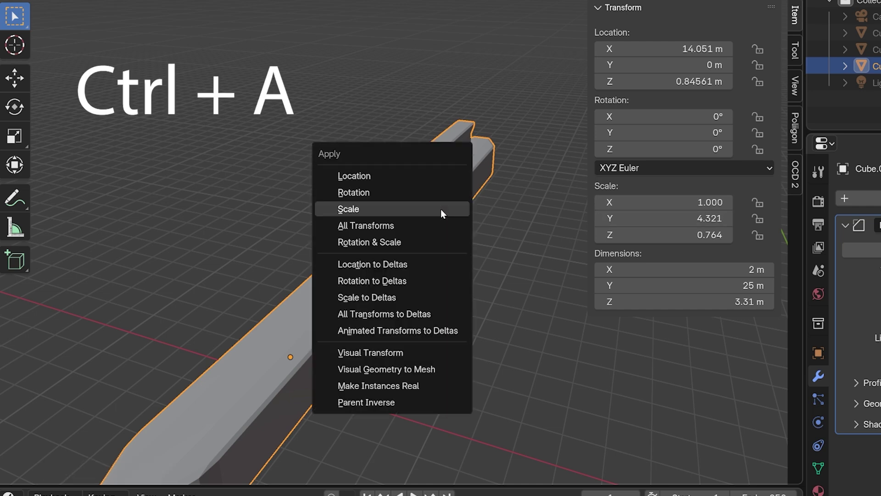
left_click(354, 210)
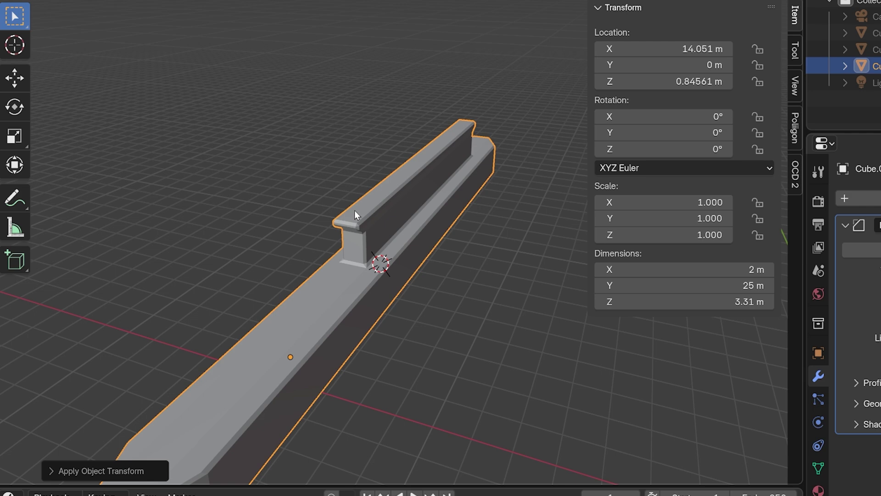
scroll(344, 230, "up", 5)
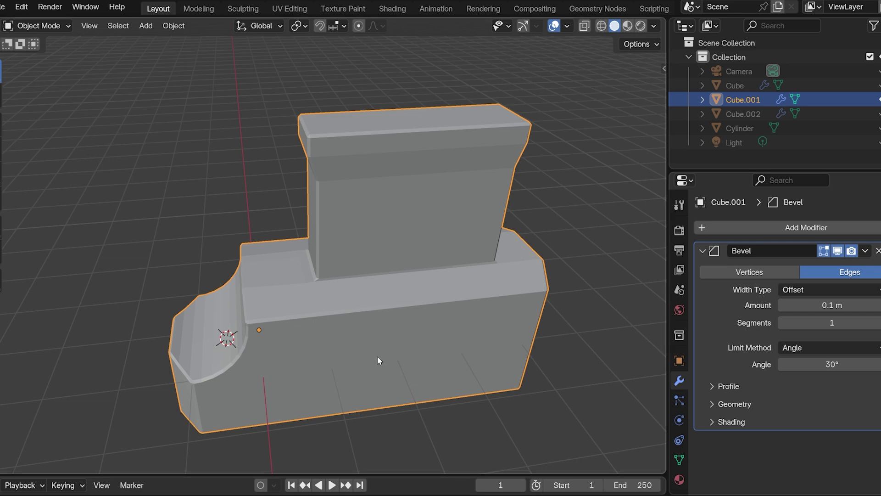
Step: Examine the topology around the curved cutout of the Cube.001 mesh in Edit Mode
key("Tab")
middle_click_drag(323, 354, 369, 316)
scroll(243, 288, "up", 4)
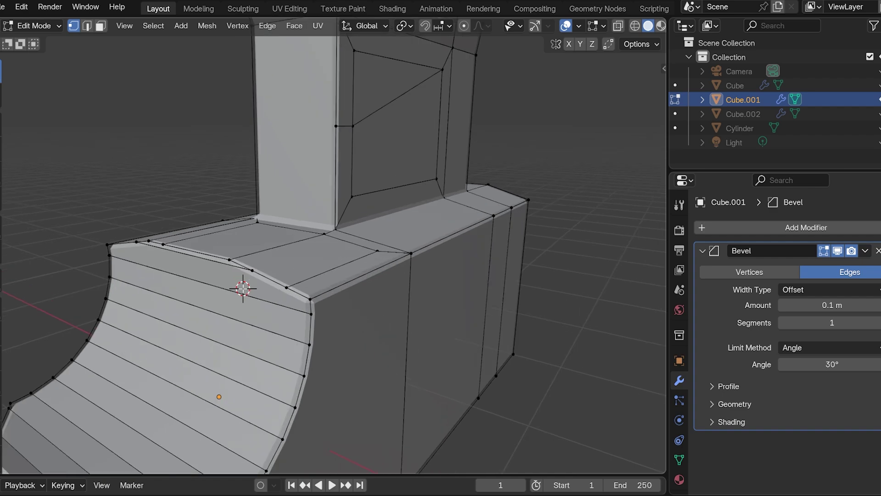
middle_click_drag(257, 297, 384, 220)
key("Tab")
scroll(336, 249, "down", 3)
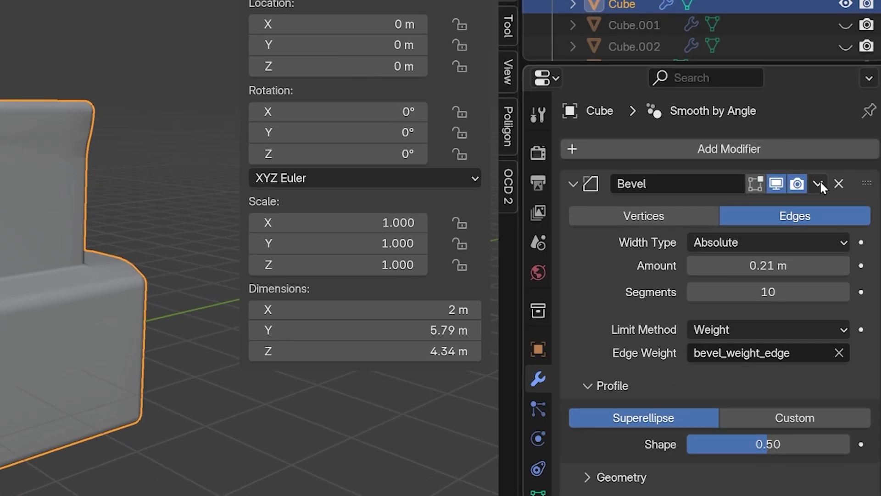
Step: Apply the Bevel modifier on the rounded Cube mesh and inspect the resulting edge loops in Edit Mode
left_click(819, 183)
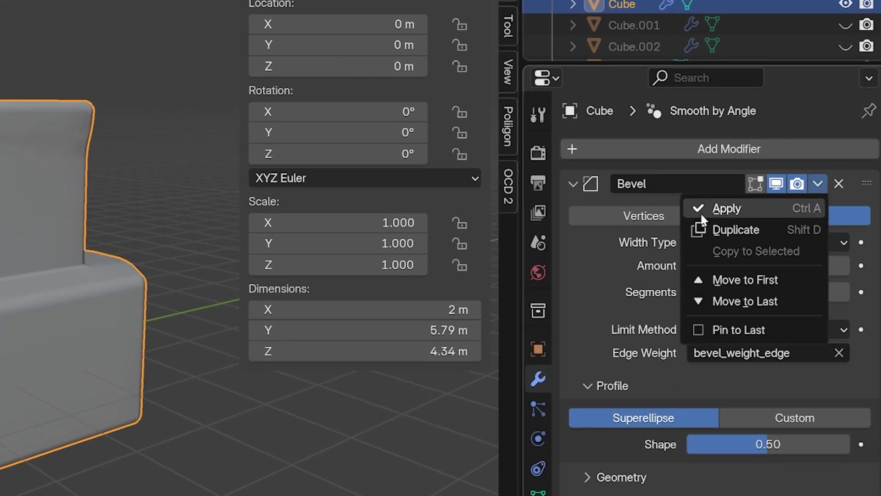
left_click(749, 207)
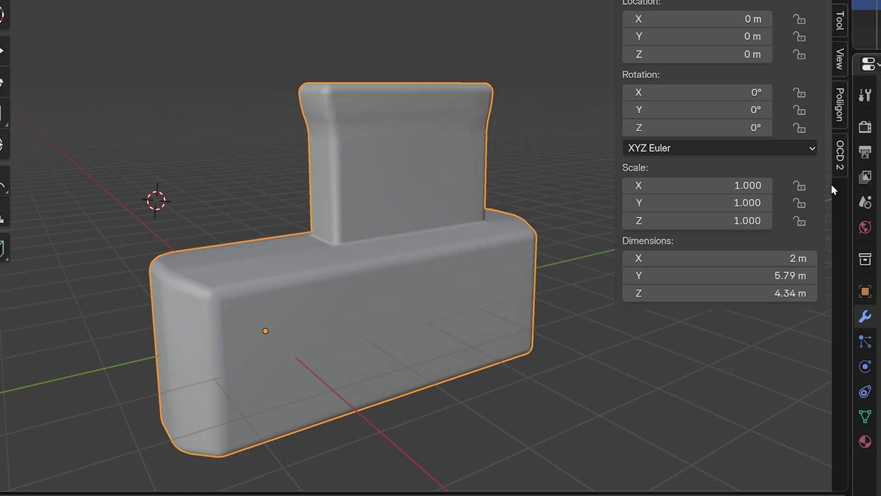
key("Tab")
right_click(375, 116, "shift")
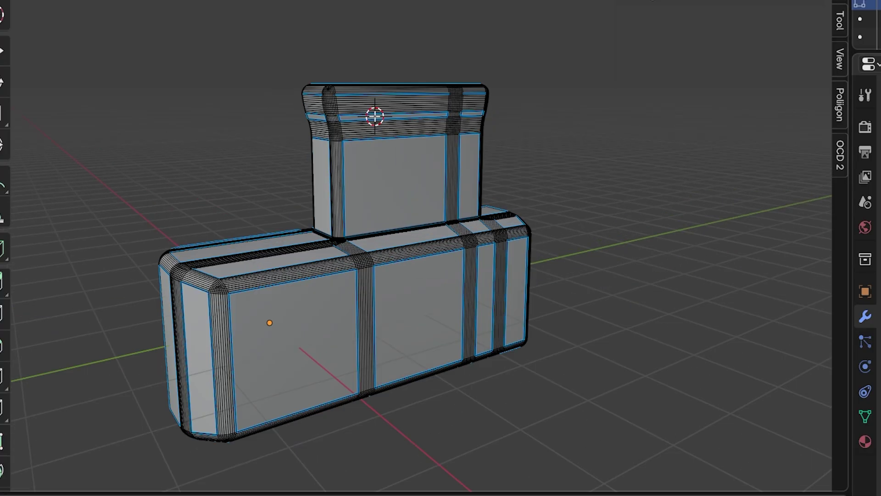
scroll(375, 116, "up", 6)
scroll(368, 156, "down", 6)
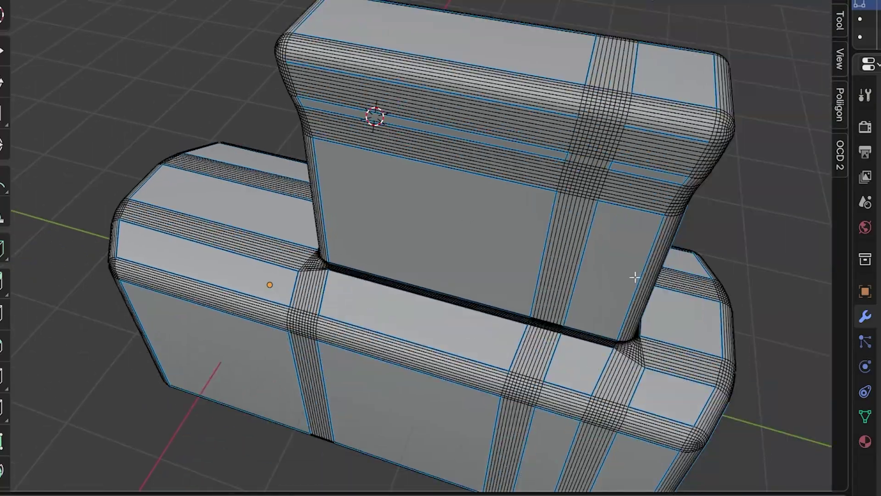